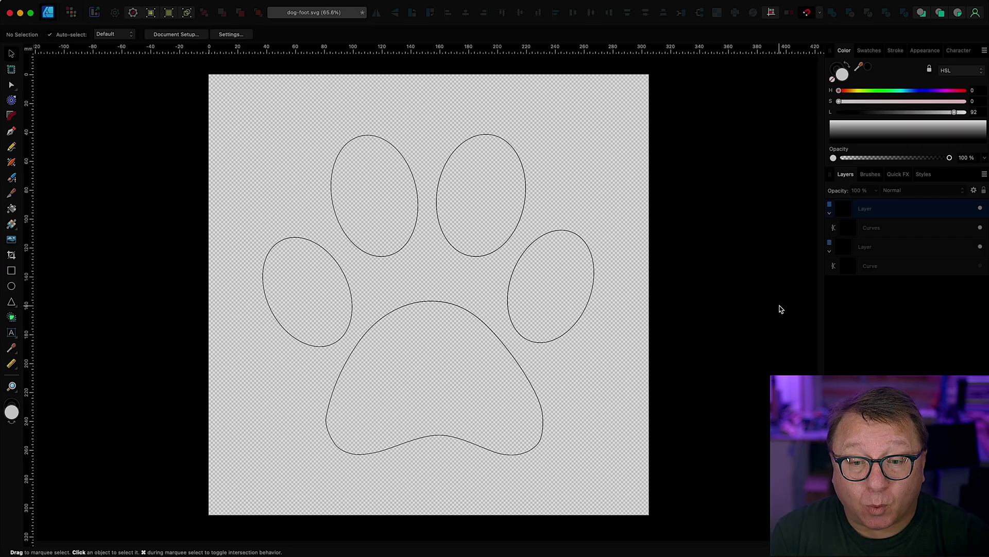
- Copy the paw's Curves object to the clipboard in Affinity Designer, then deselect it
click(464, 147)
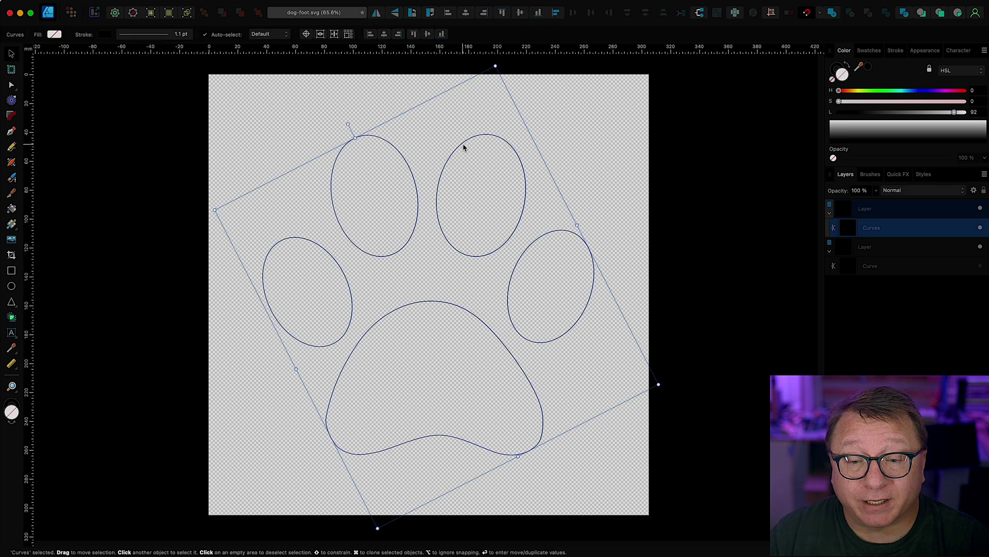
right_click(464, 147)
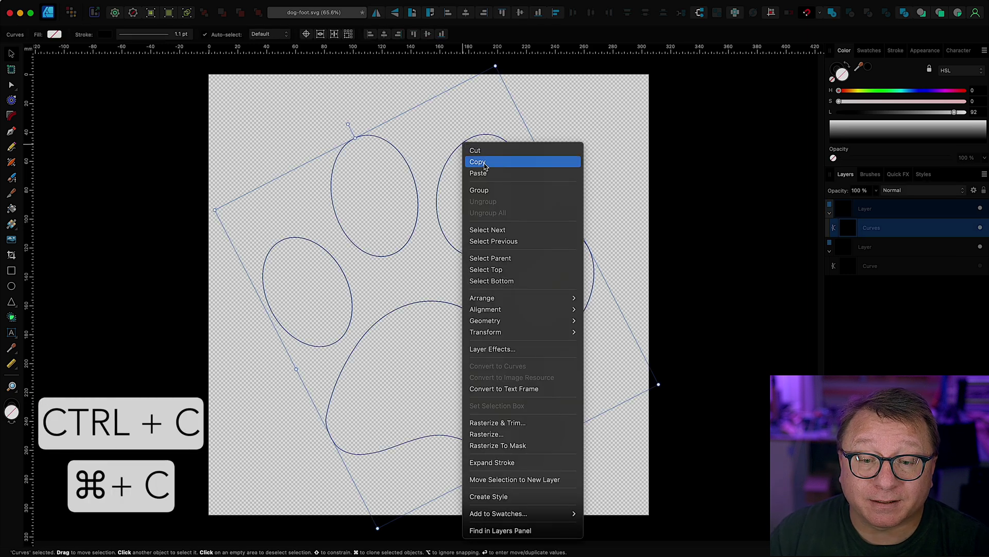
click(479, 161)
click(575, 150)
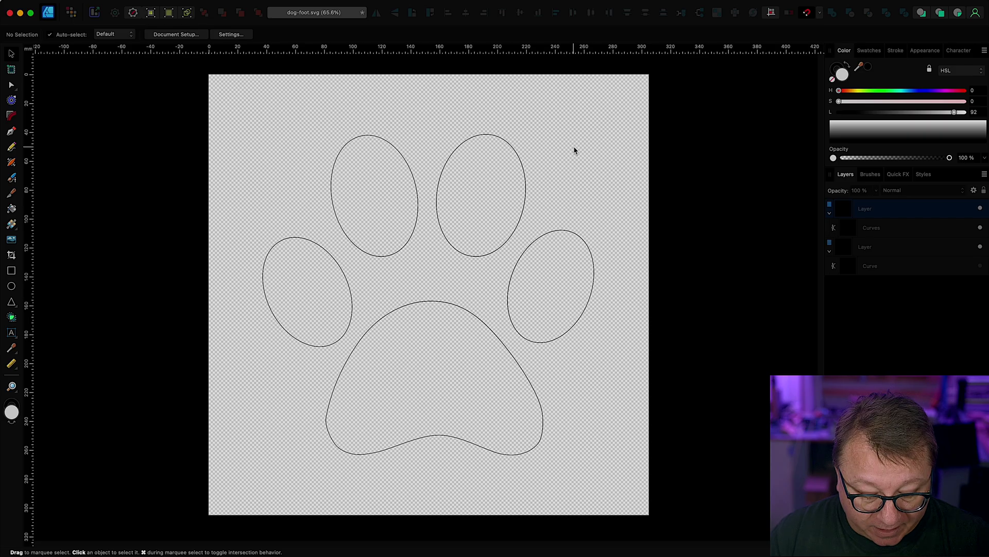
- Back in Easel, paste the copied paw outline onto the empty workpiece canvas
key(super+Tab)
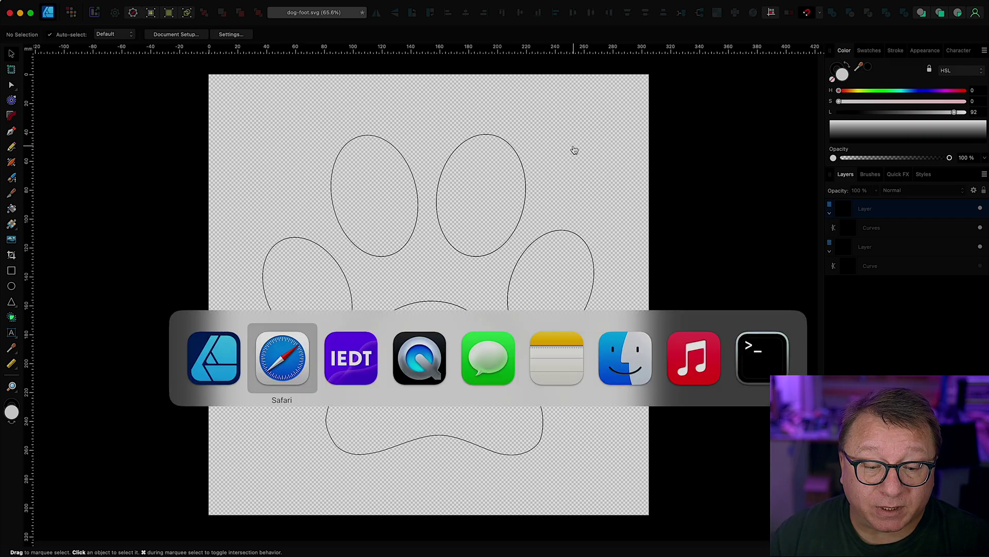
click(327, 205)
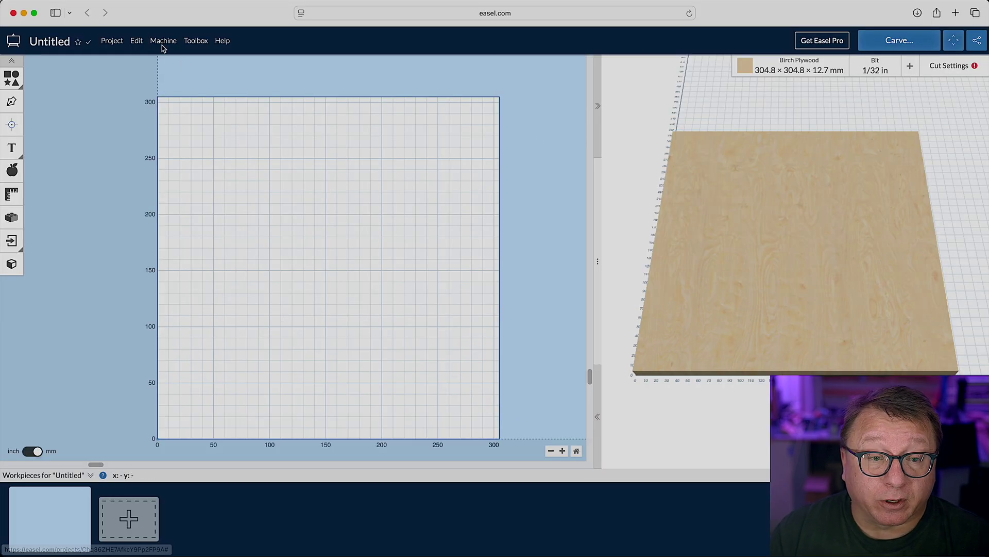
click(140, 41)
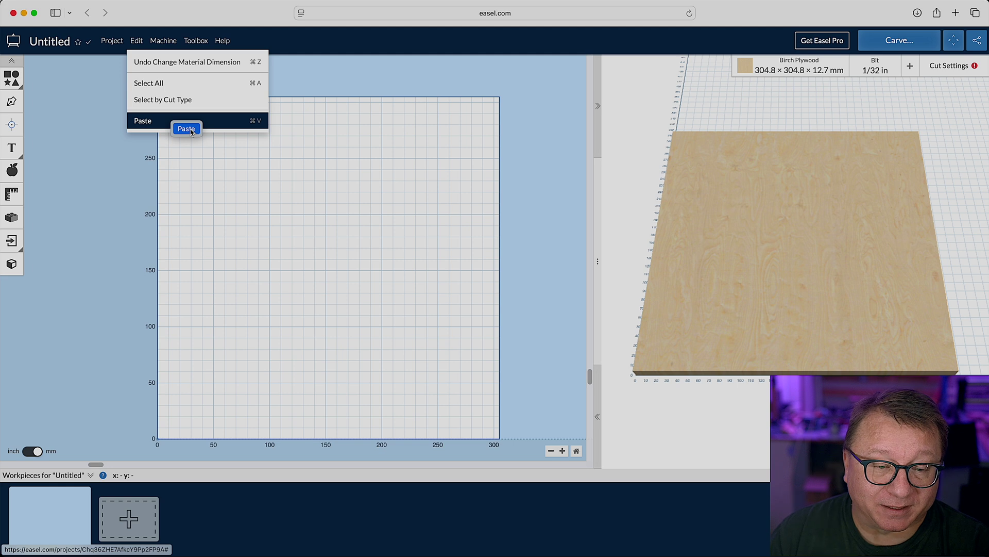
click(191, 131)
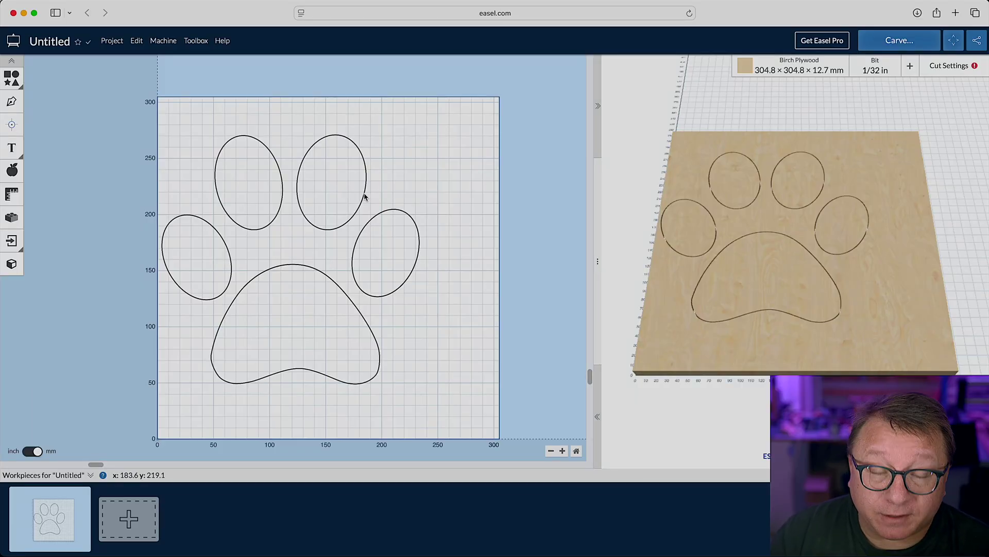
- Shift the paw right on the board and apply a 12 mm outward offset to its outline
drag(365, 196, 395, 197)
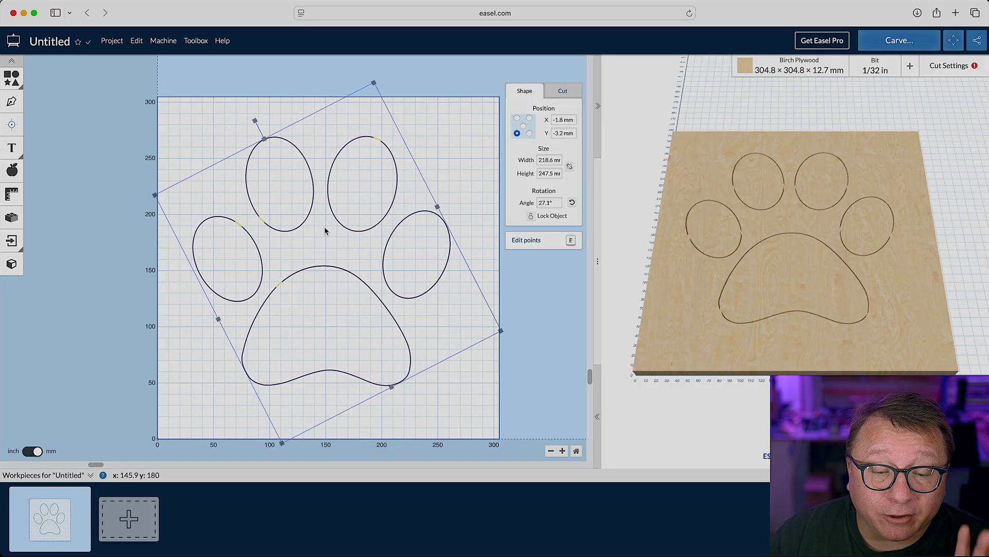
right_click(307, 161)
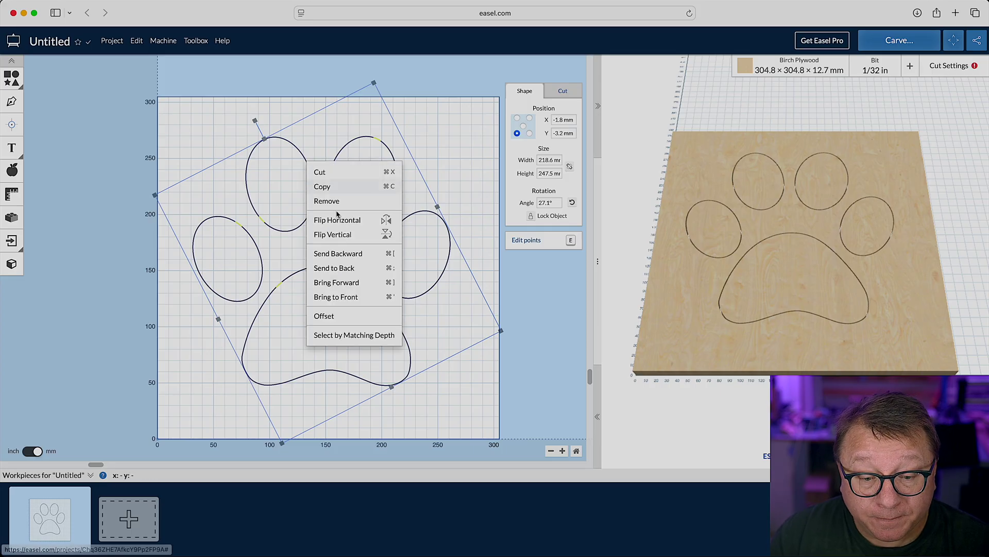
click(337, 321)
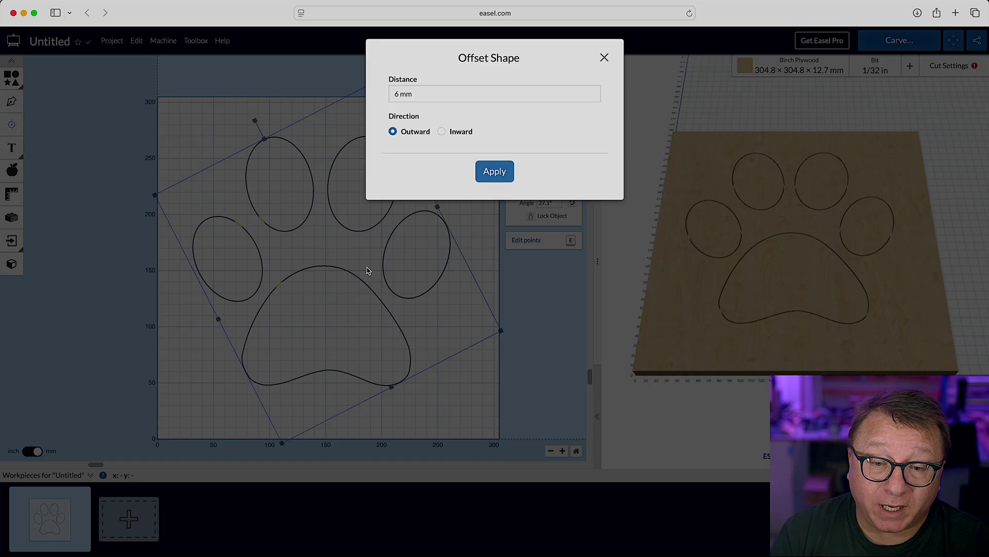
drag(422, 95, 383, 91)
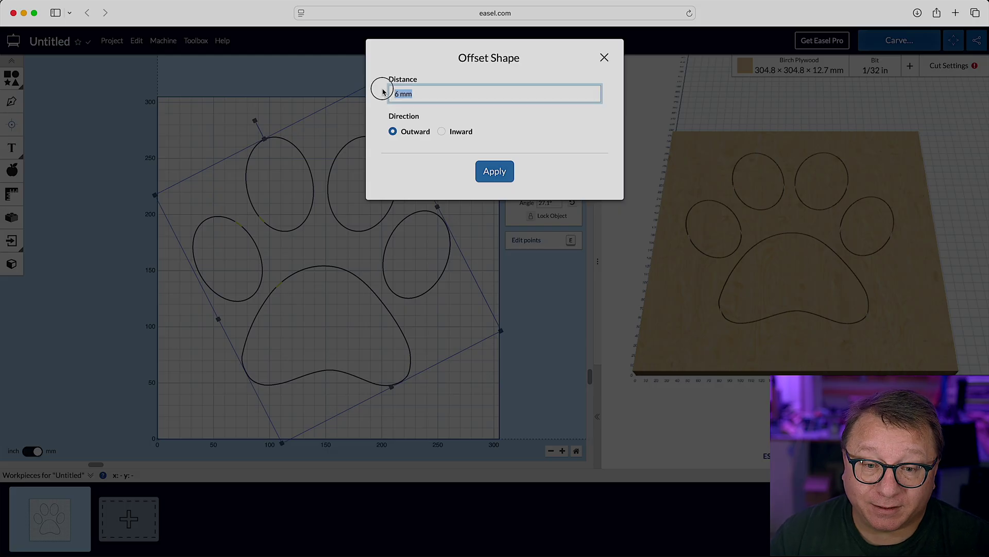
text(12)
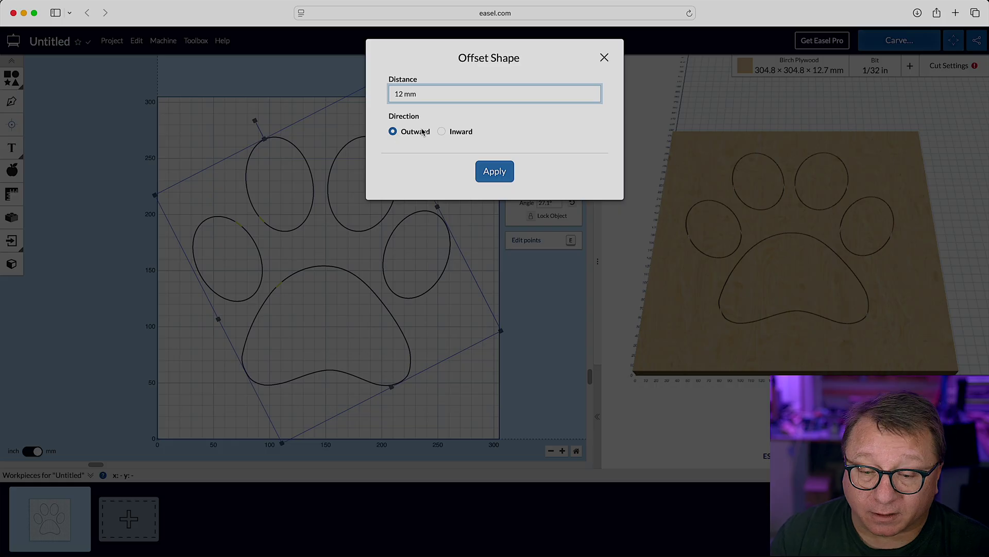
click(500, 175)
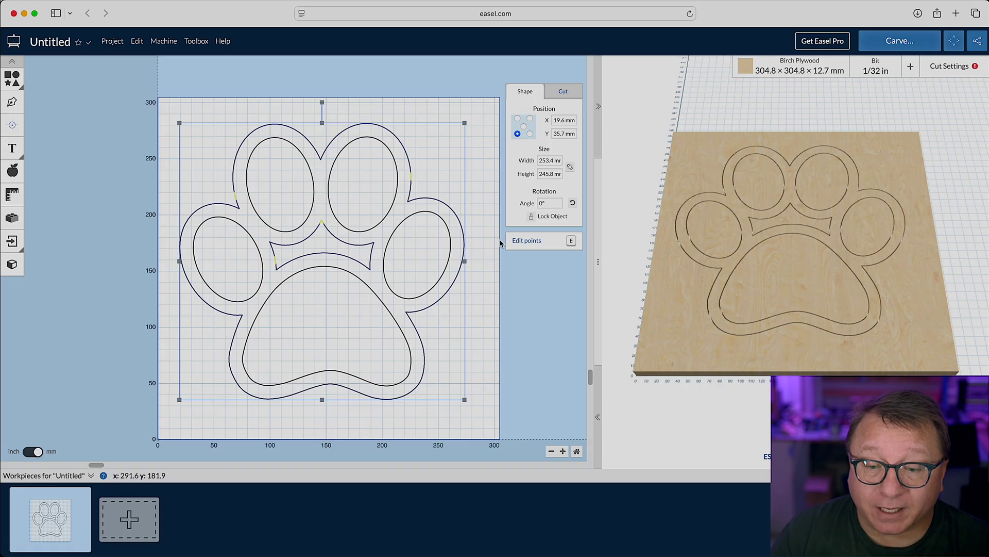
- Enter point editing, zoom in, and reposition the top node of the inner notch
click(571, 241)
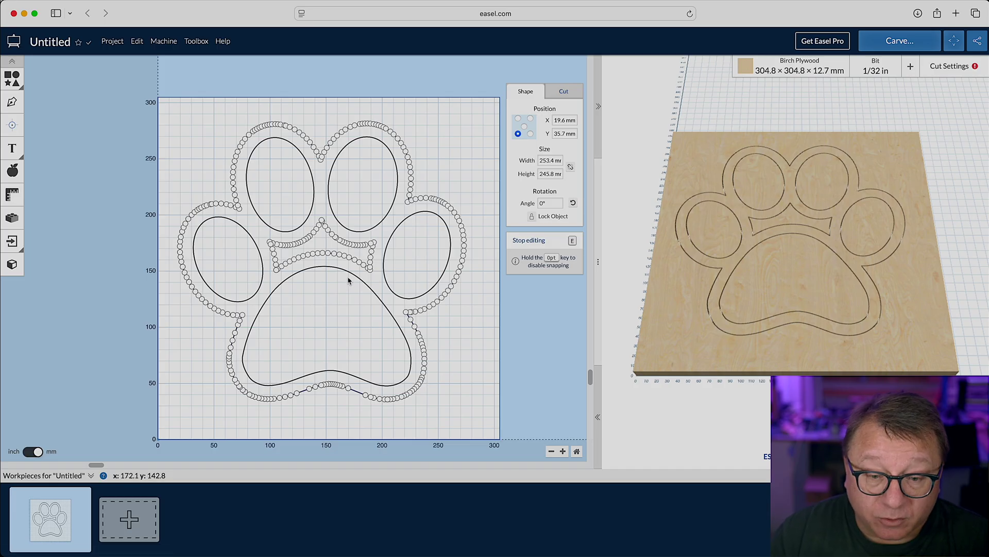
scroll(337, 266, up, 1)
scroll(337, 265, up, 5)
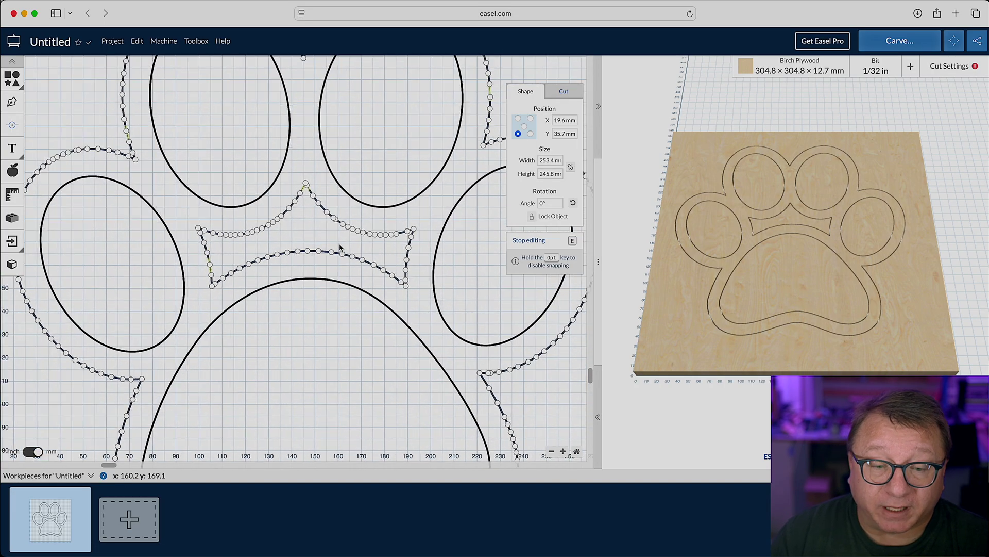
scroll(347, 237, up, 1)
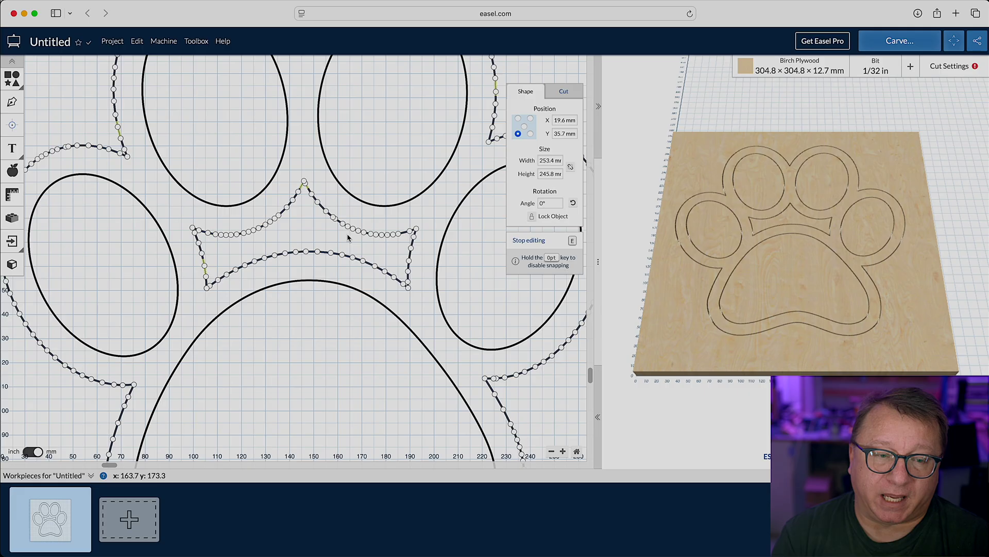
click(304, 181)
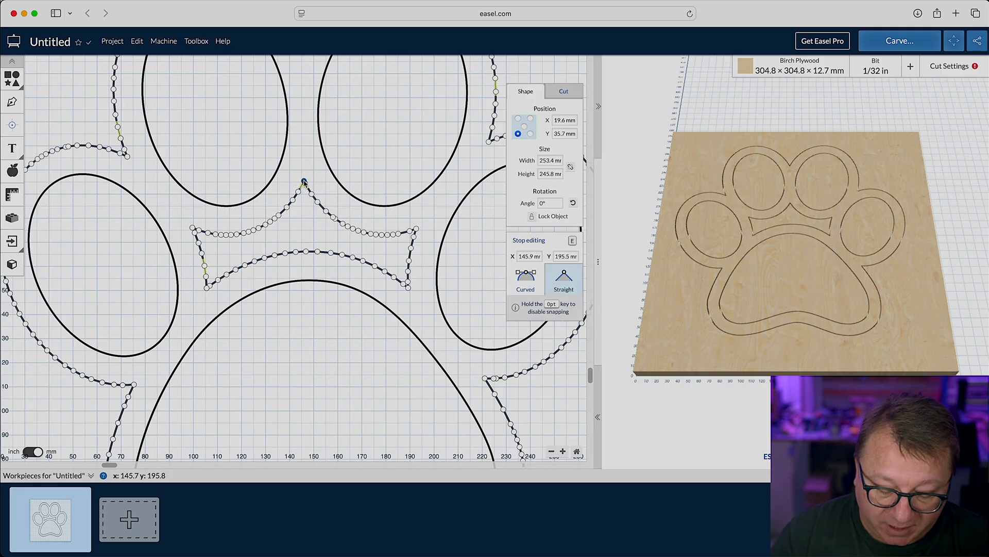
drag(304, 182, 298, 158)
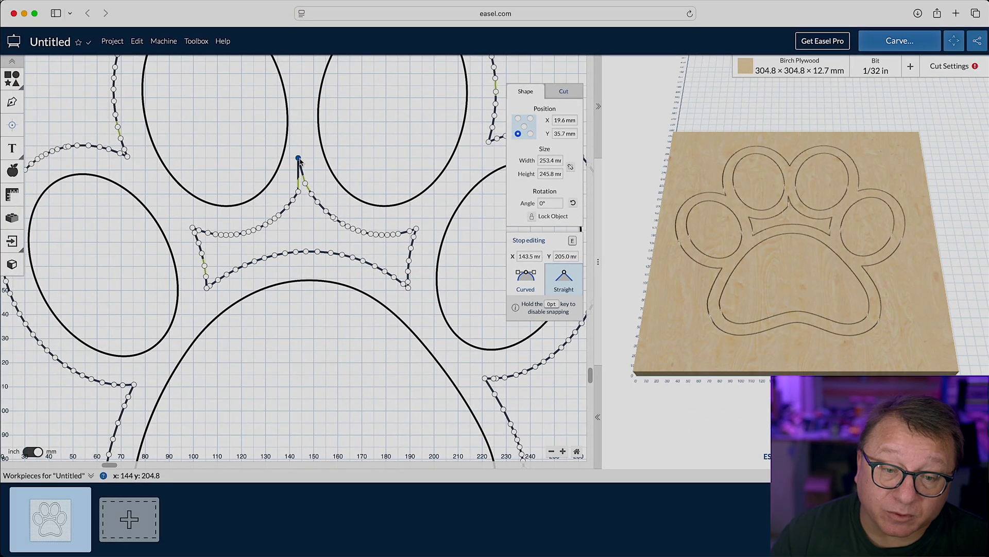
mouse_move(300, 161)
mouse_down()
mouse_move(296, 187)
mouse_move(309, 222)
mouse_move(303, 175)
mouse_up()
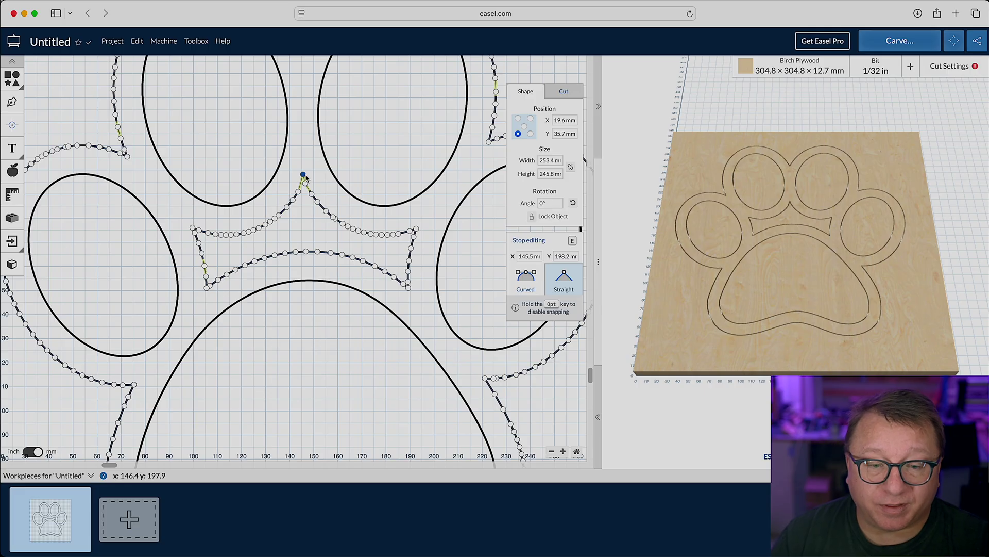
mouse_move(305, 178)
mouse_down()
mouse_move(306, 168)
mouse_move(301, 177)
mouse_up()
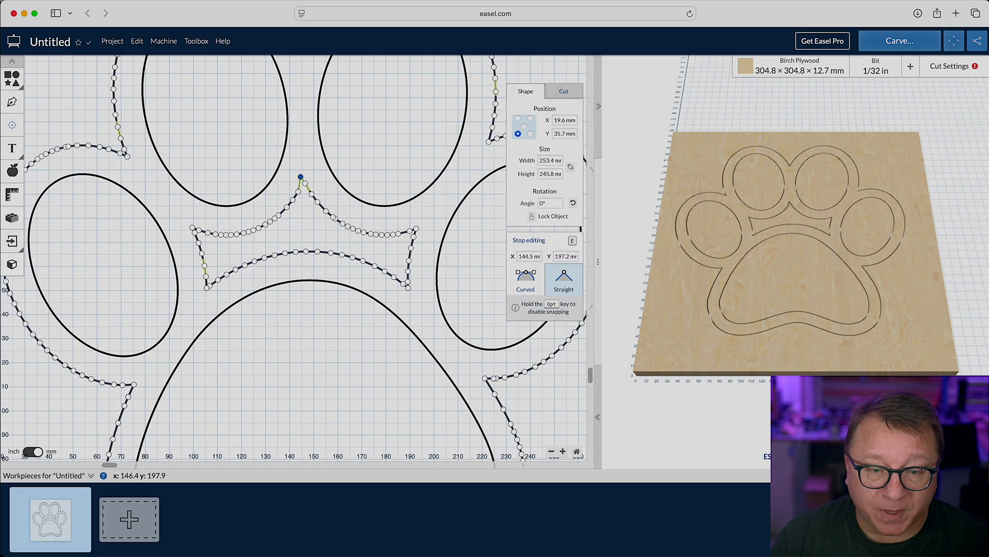
- Nudge the spike node with arrow keys, then drag its tip down onto the notch at X 146.4, Y 180.4 mm
key(shift+Up)
key(shift+Up)
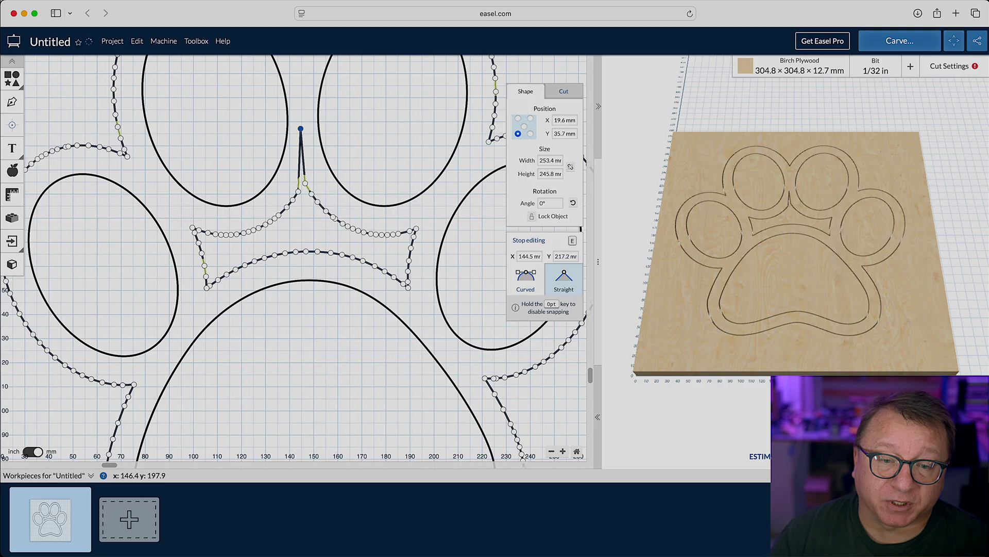
key(Delete)
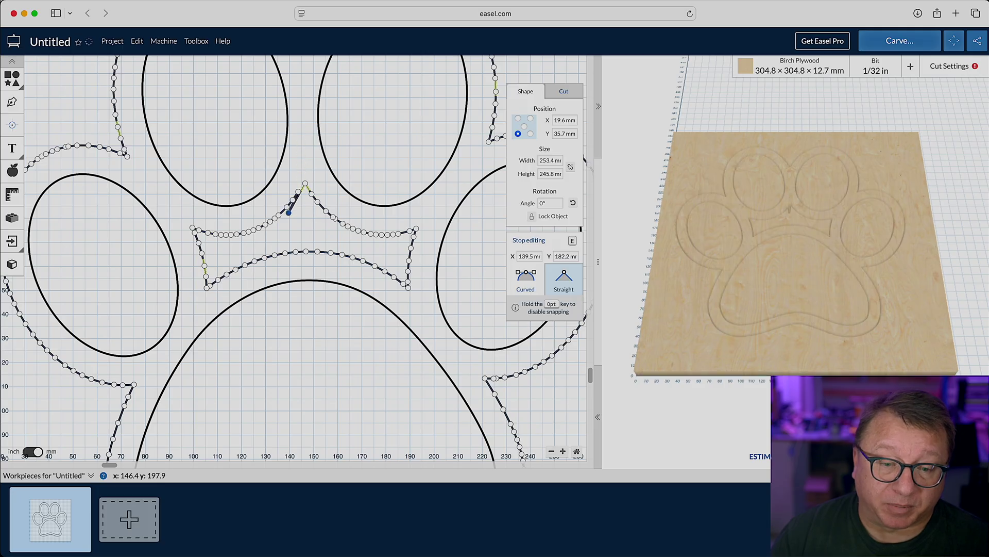
key(shift+Left)
key(shift+Right)
key(shift+Right)
key(shift+Right)
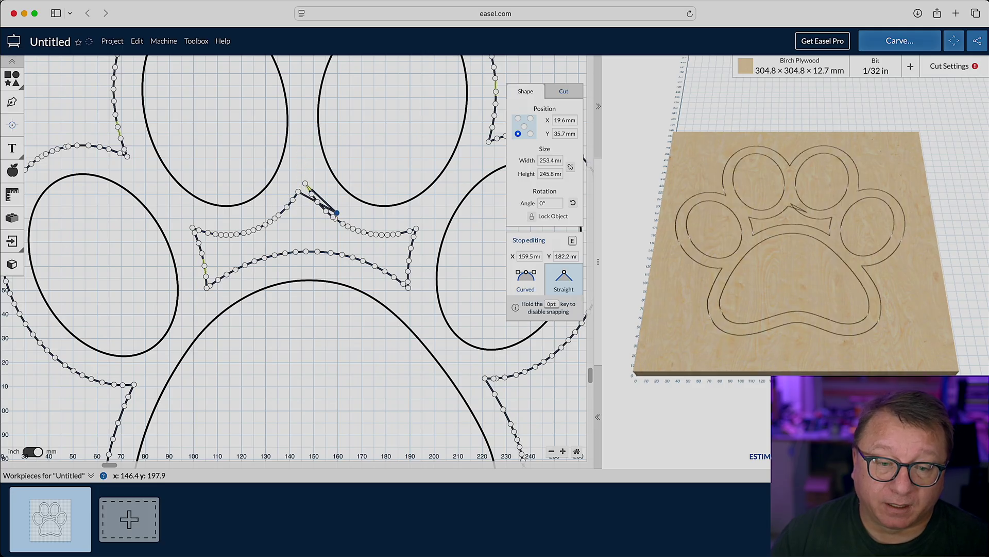
key(shift+Left)
key(Left)
key(Left)
key(Left)
key(Left)
key(Left)
key(shift+Up)
key(shift+Up)
key(Up)
key(Up)
key(Up)
key(Up)
key(Up)
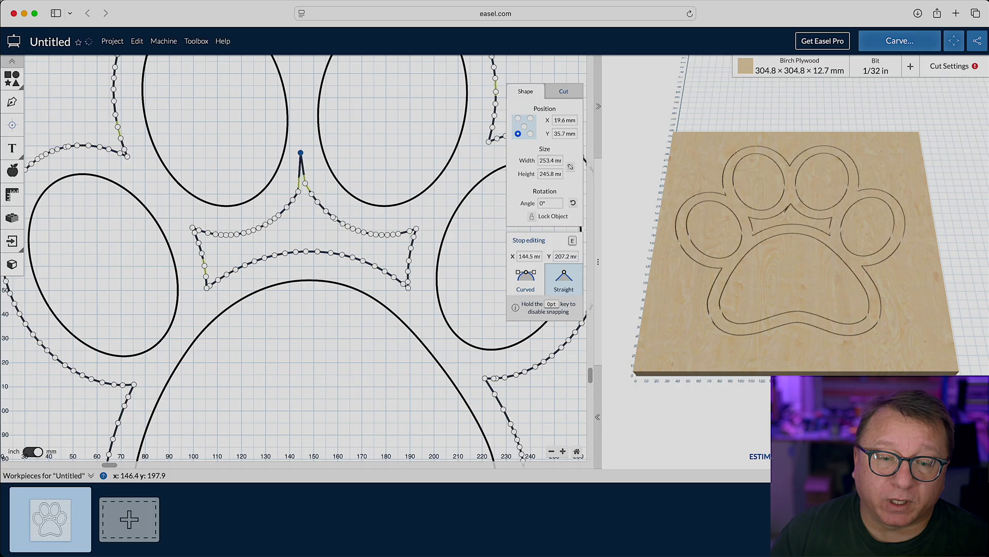
key(shift+Up)
key(shift+Up)
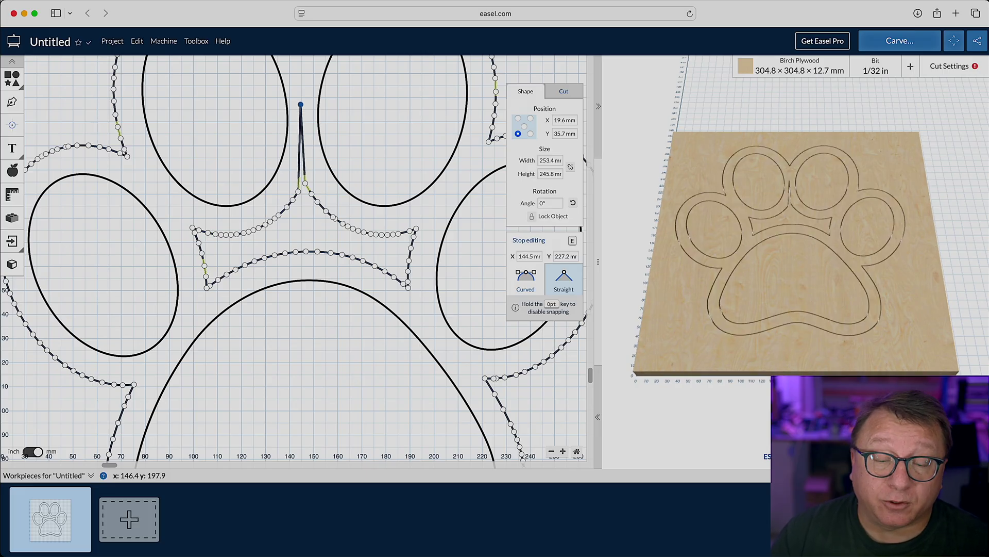
key(Down)
key(Down)
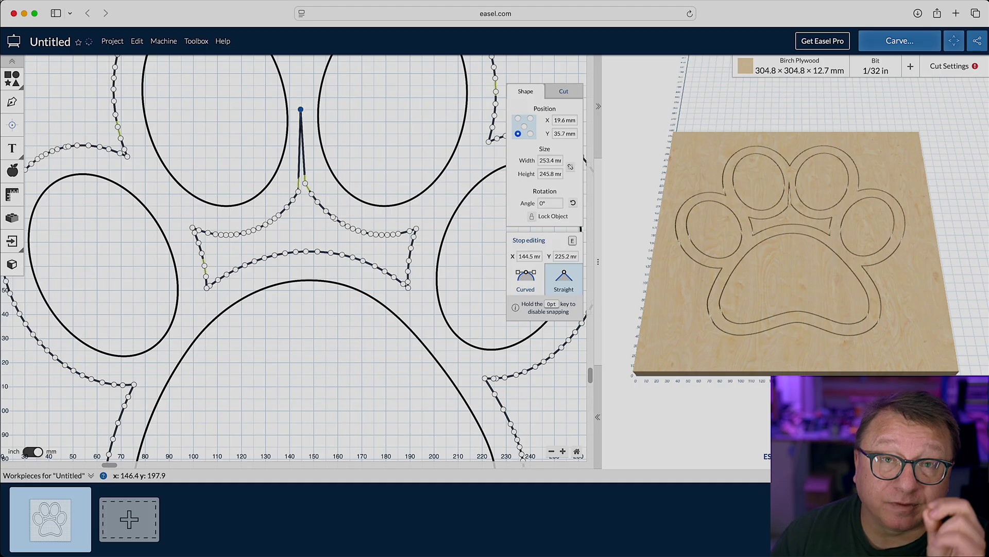
key(Down)
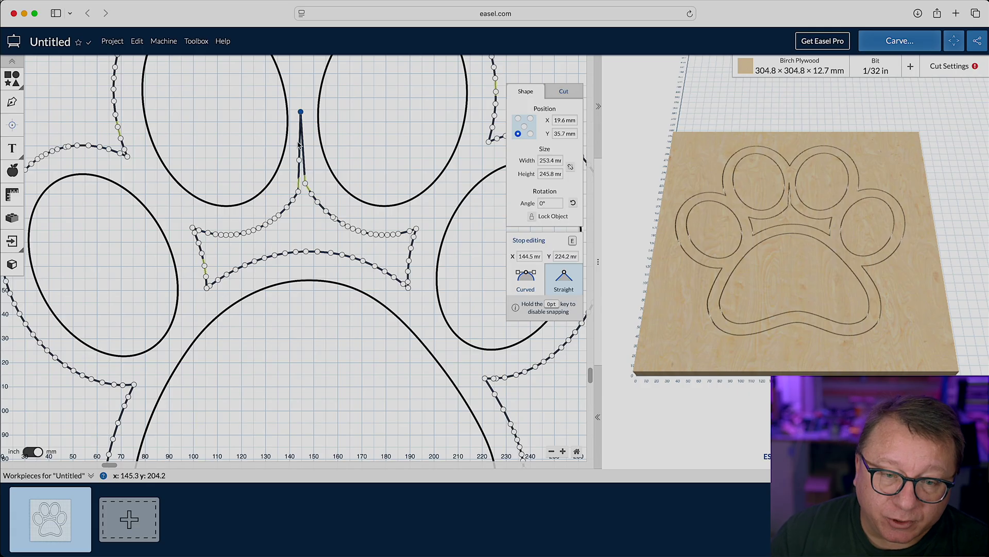
drag(301, 111, 304, 220)
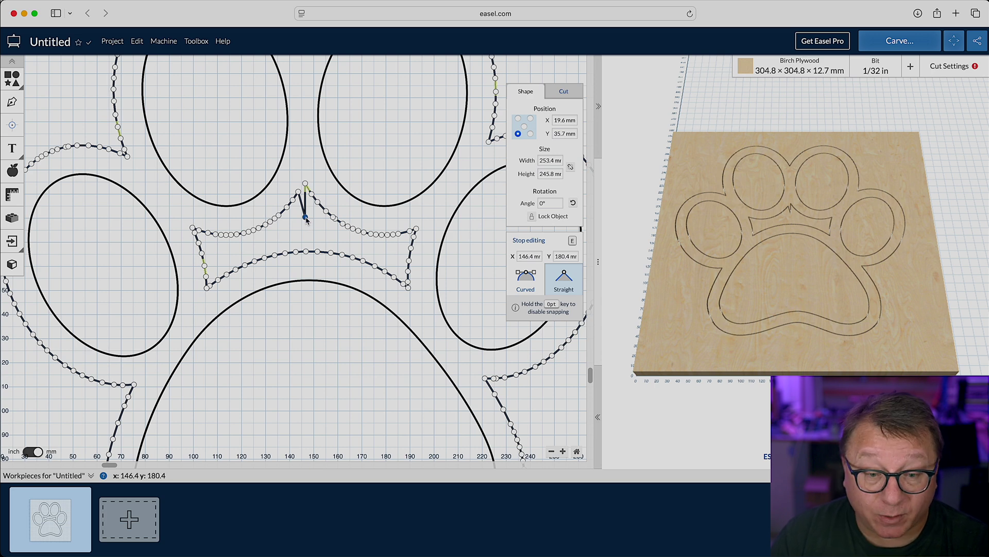
- Undo the stray node drag and toggle point editing off and back on
key(BackSpace)
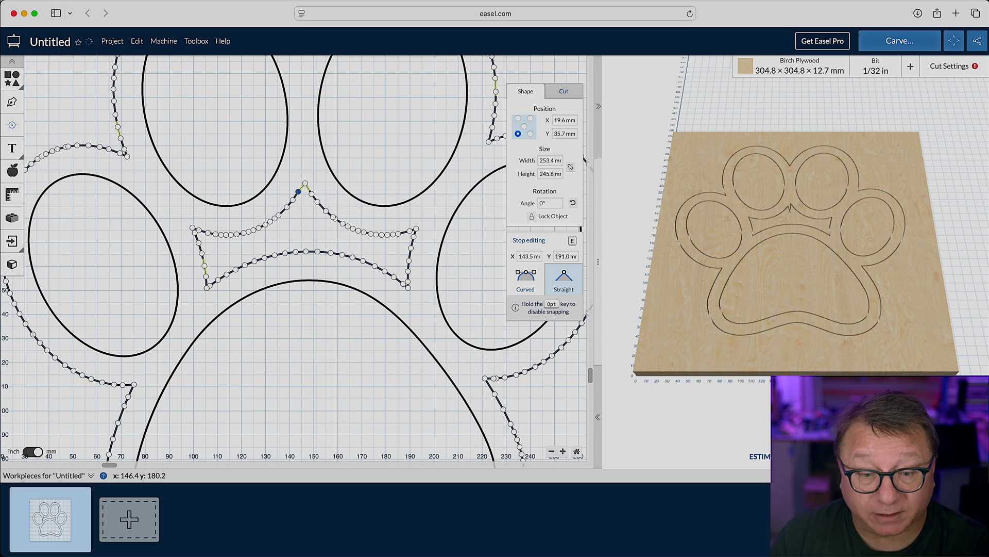
click(529, 240)
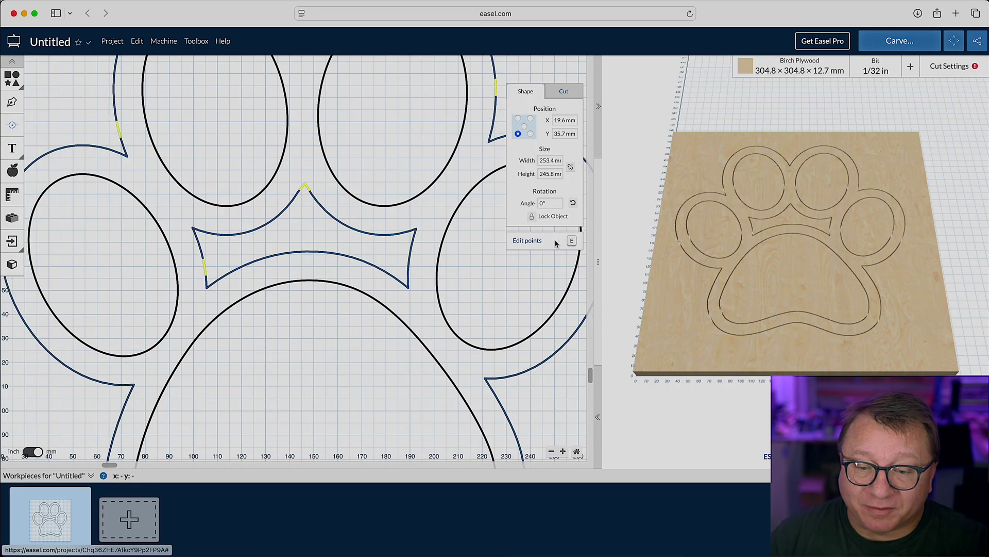
click(573, 242)
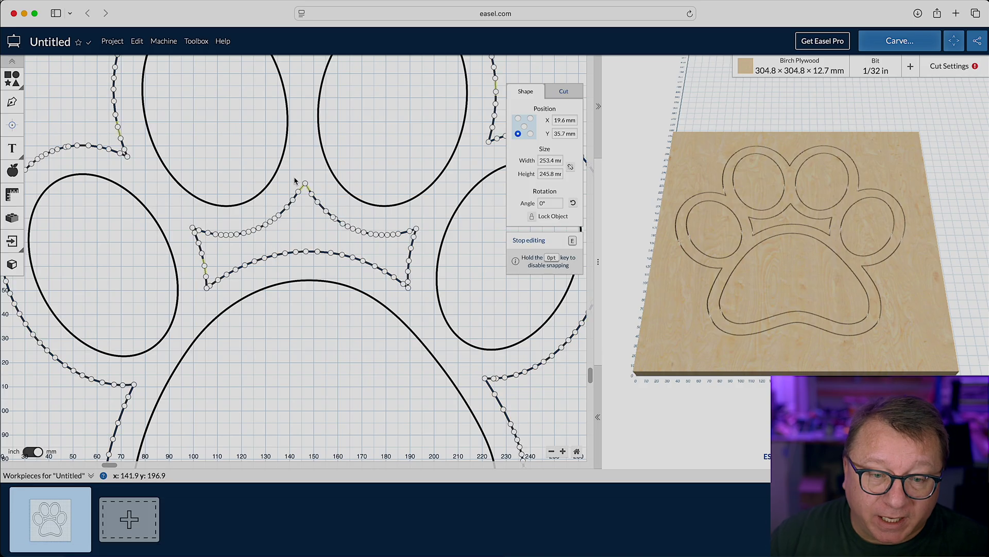
key(e)
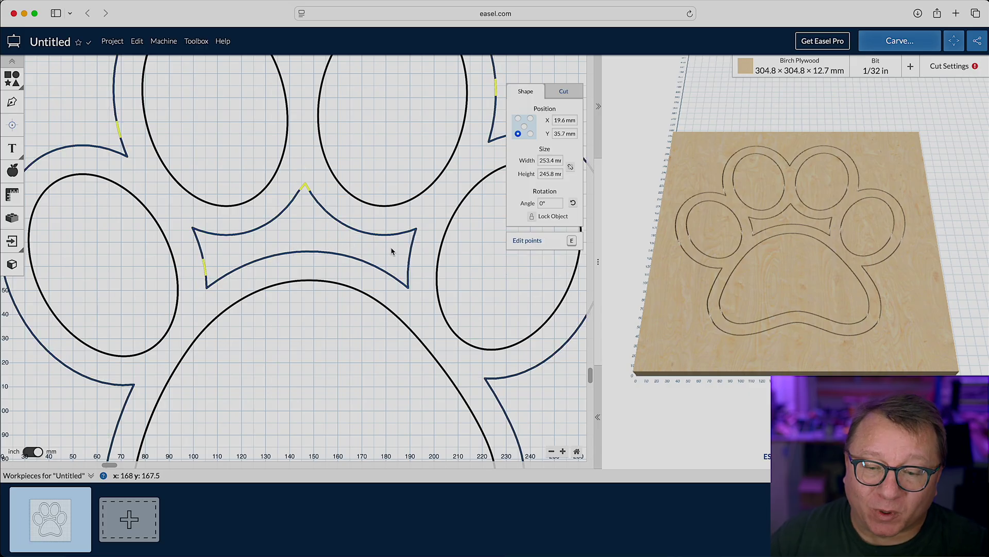
click(523, 241)
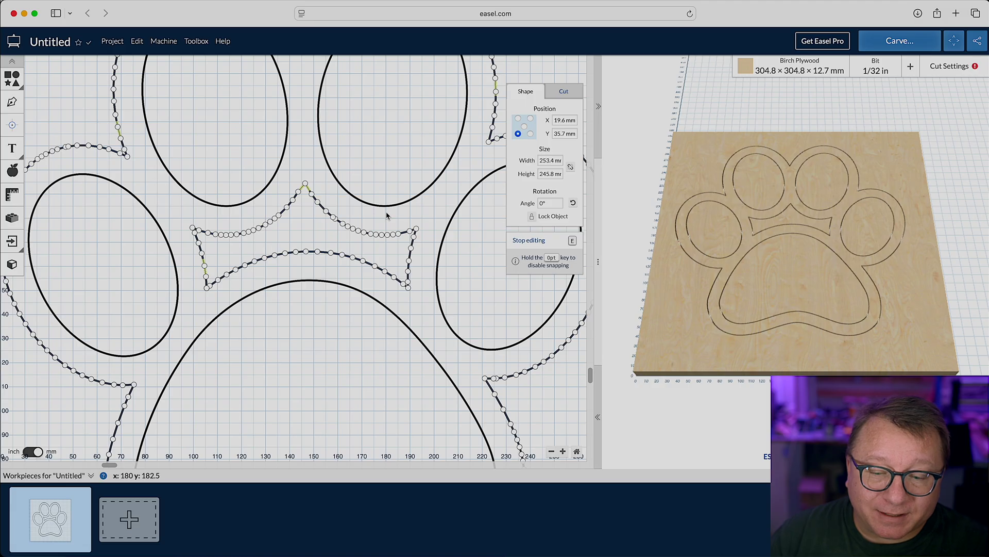
- Select the inner loop's nodes between the toe pads and main pad and delete them
click(306, 184)
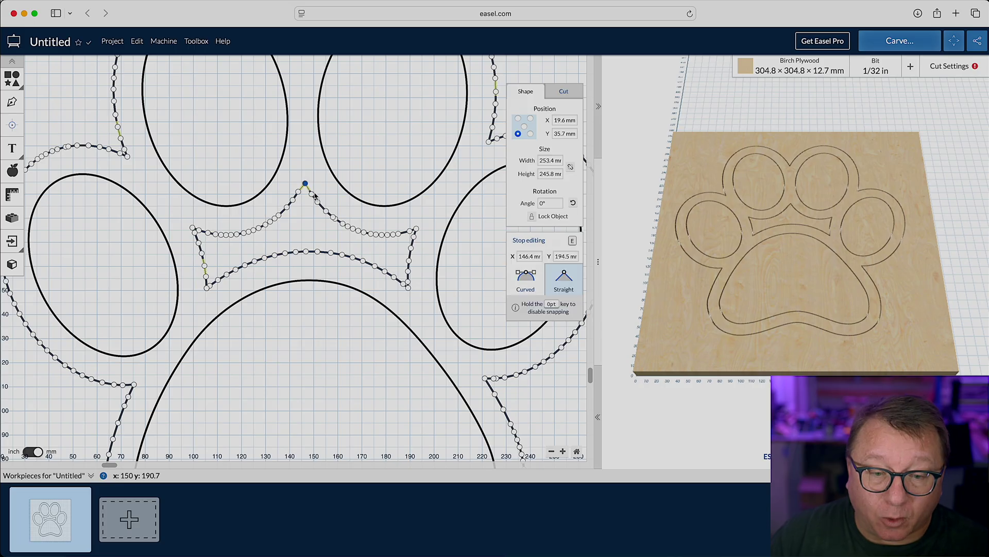
shift+click(311, 194)
shift+click(318, 202)
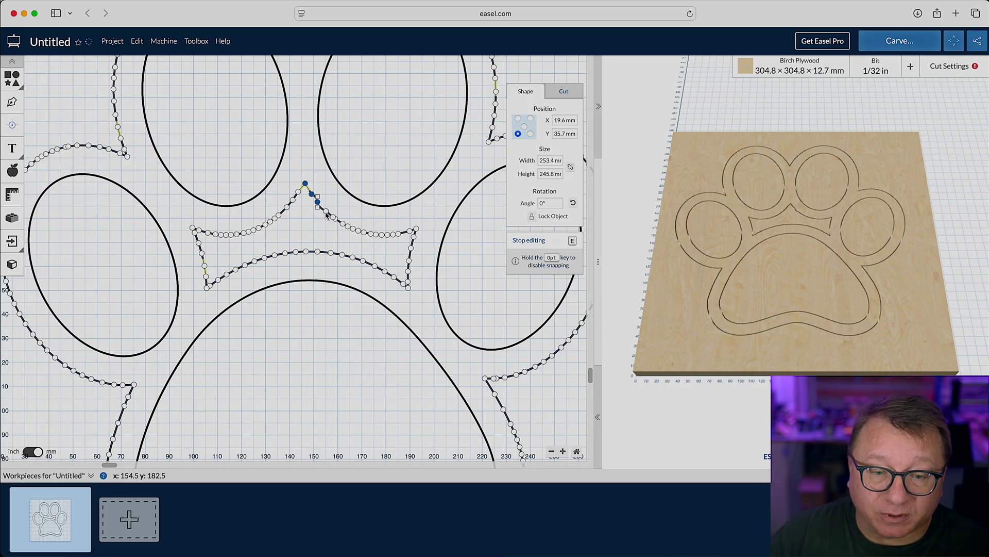
shift+click(325, 211)
click(337, 220)
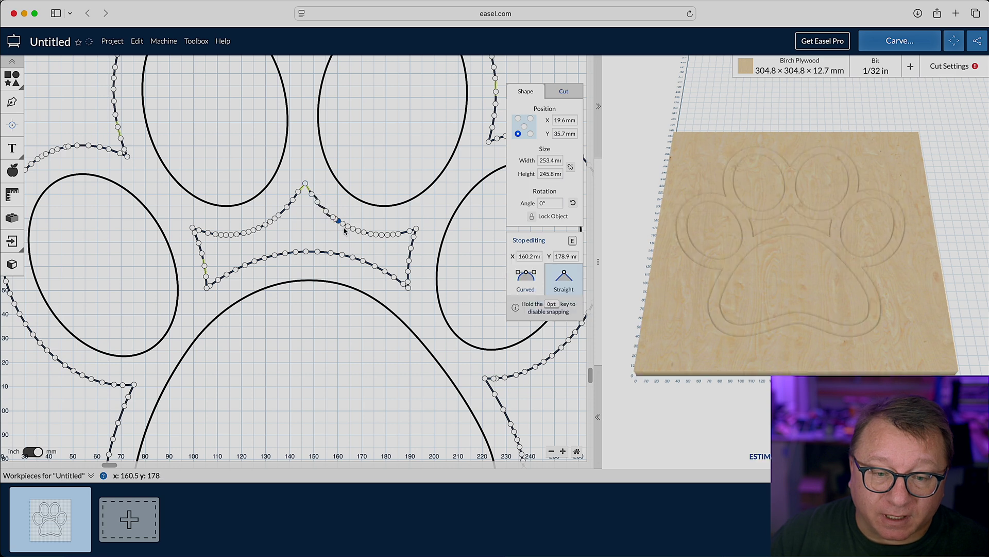
shift+click(306, 183)
shift+click(312, 193)
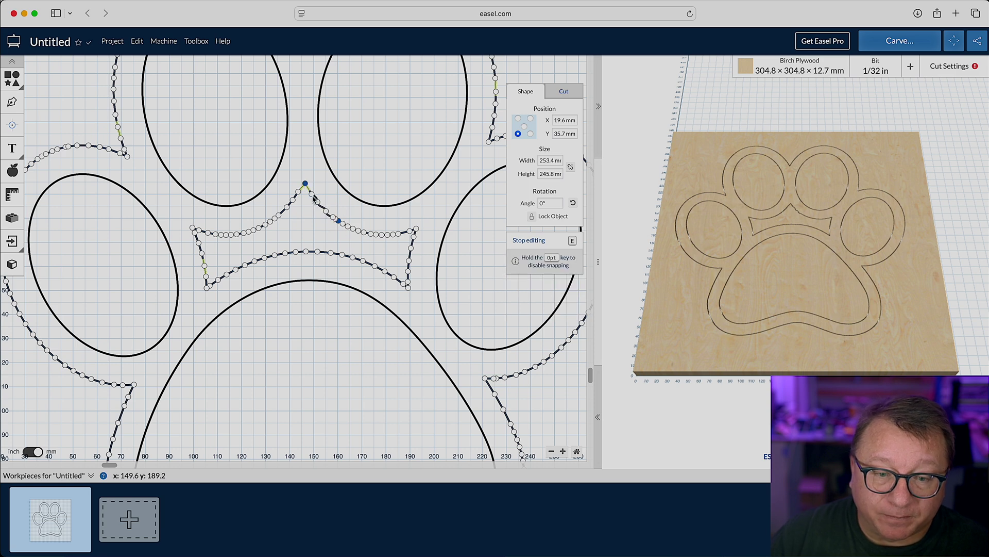
shift+click(318, 201)
shift+click(325, 211)
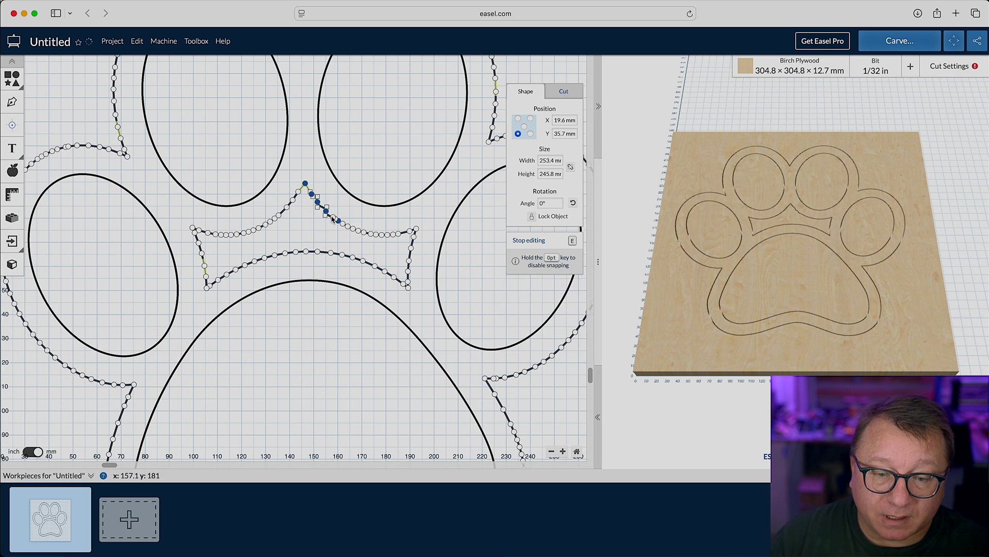
key(BackSpace)
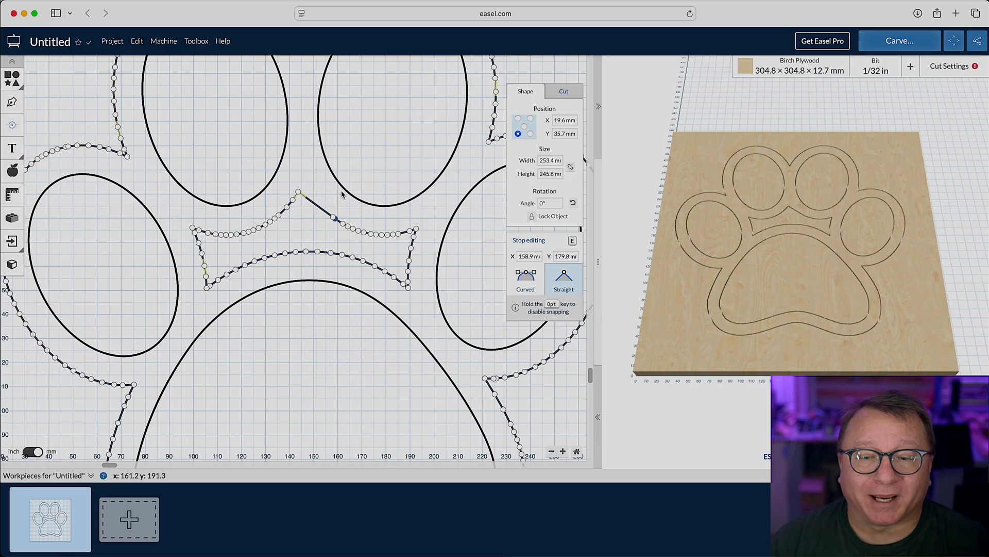
key(BackSpace)
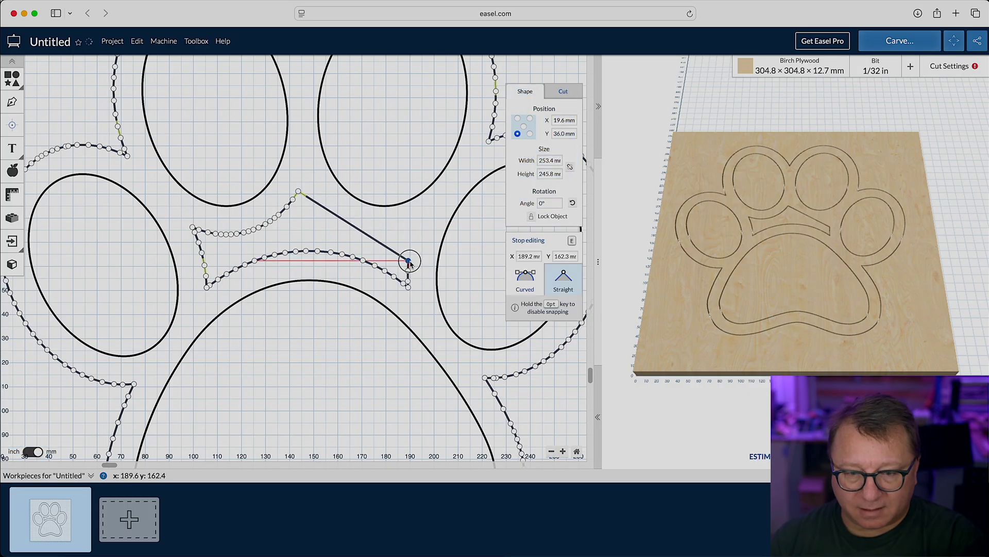
key(BackSpace)
key(BackSpace)
key(BackSpace)
key(BackSpace)
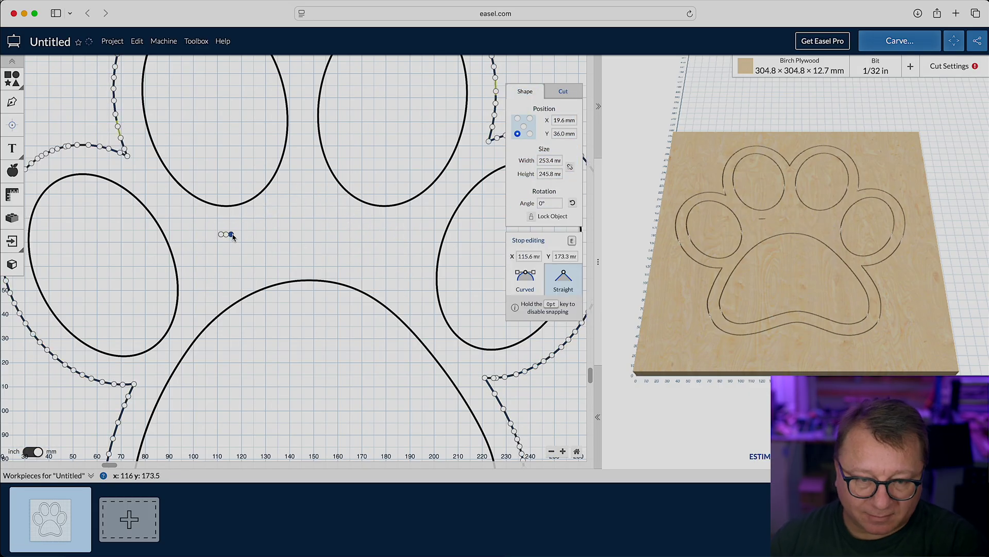
key(e)
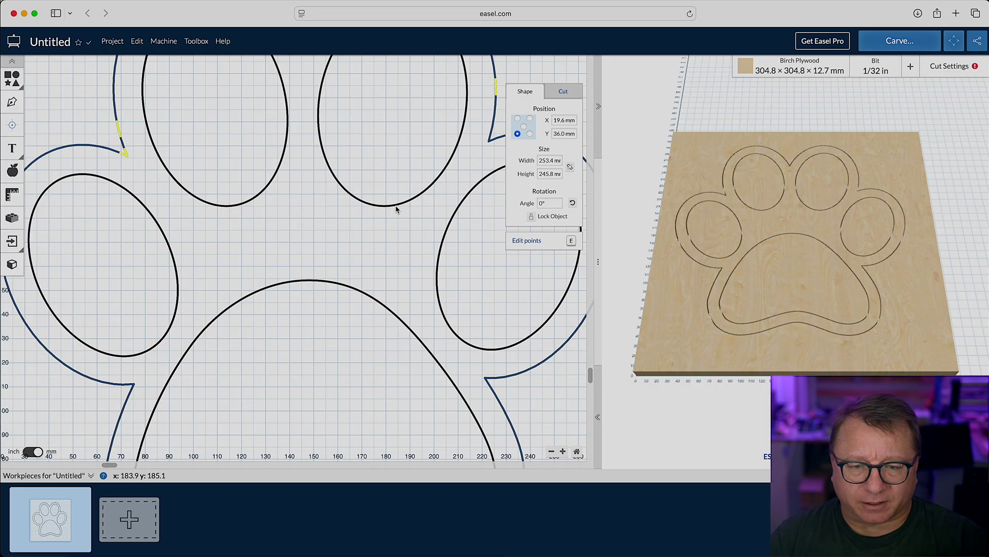
- Scroll down the canvas to view the cleaned 218.6 × 247.5 mm paw outline
scroll(396, 209, down, 5)
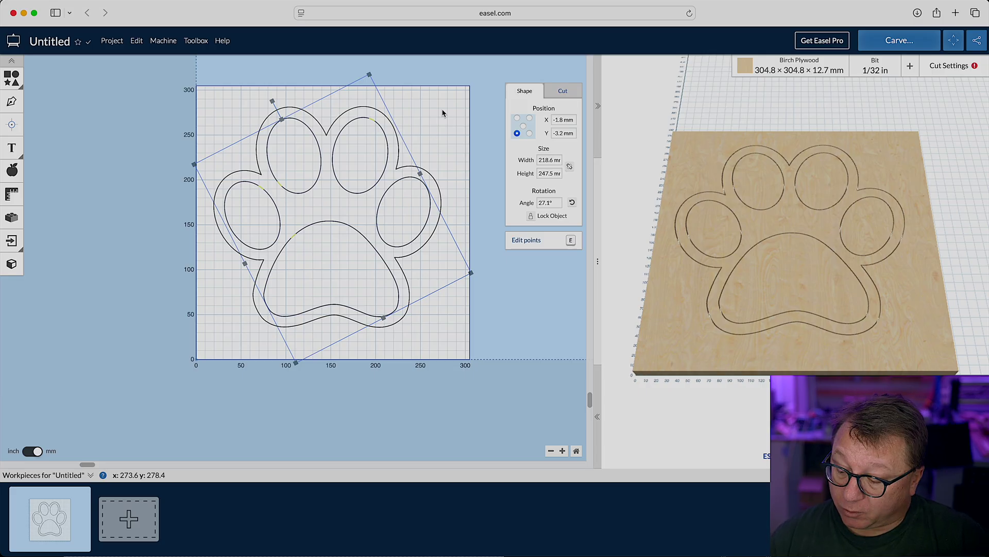
- Scroll and pan the 2D canvas left and up until the whole rotated paw design is visible
scroll(443, 121, right, 3)
scroll(446, 129, left, 5)
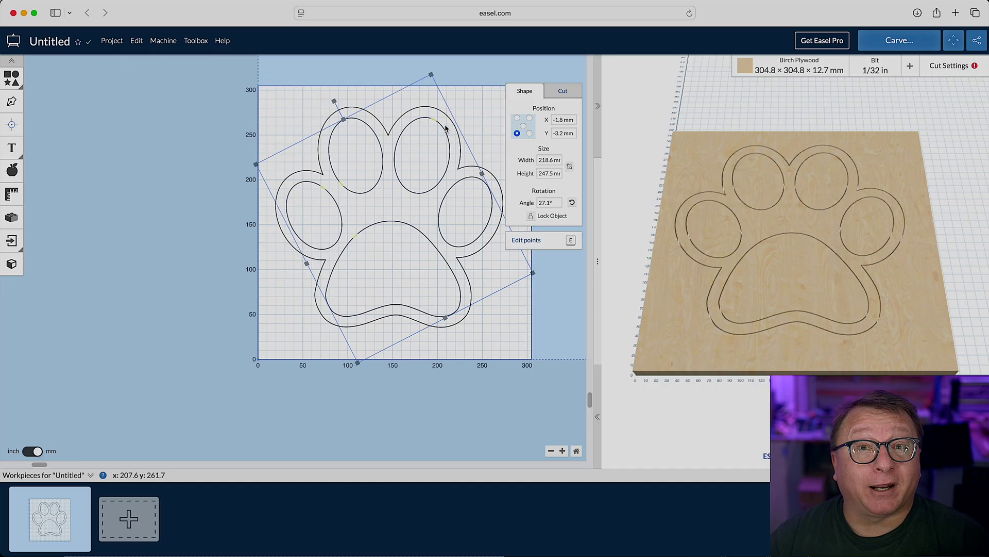
scroll(446, 129, down, 2)
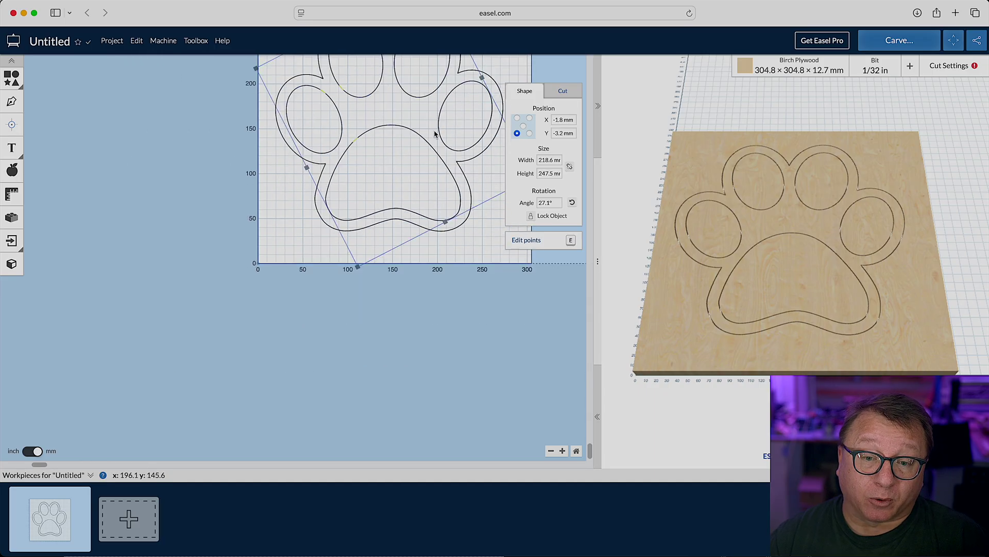
scroll(438, 133, up, 5)
scroll(435, 134, down, 2)
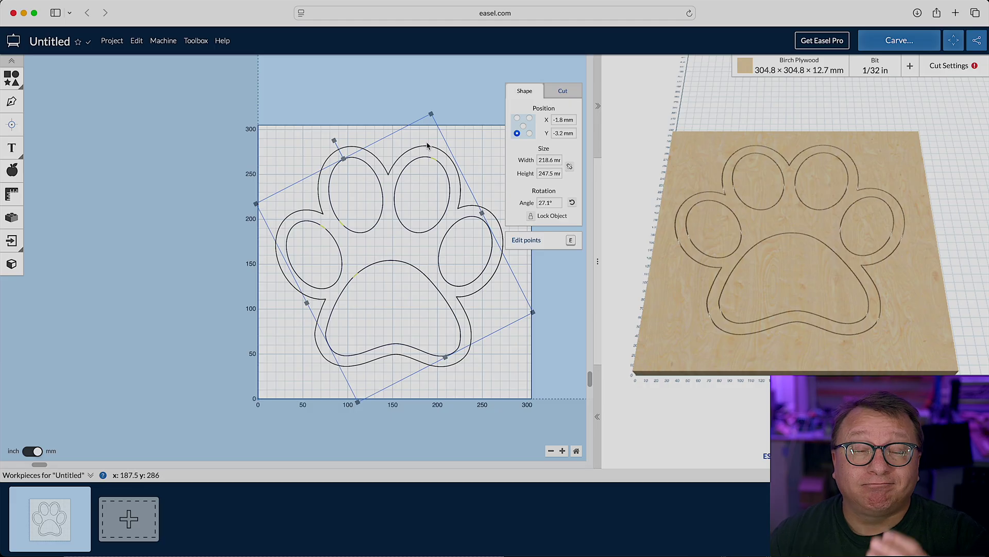
click(386, 107)
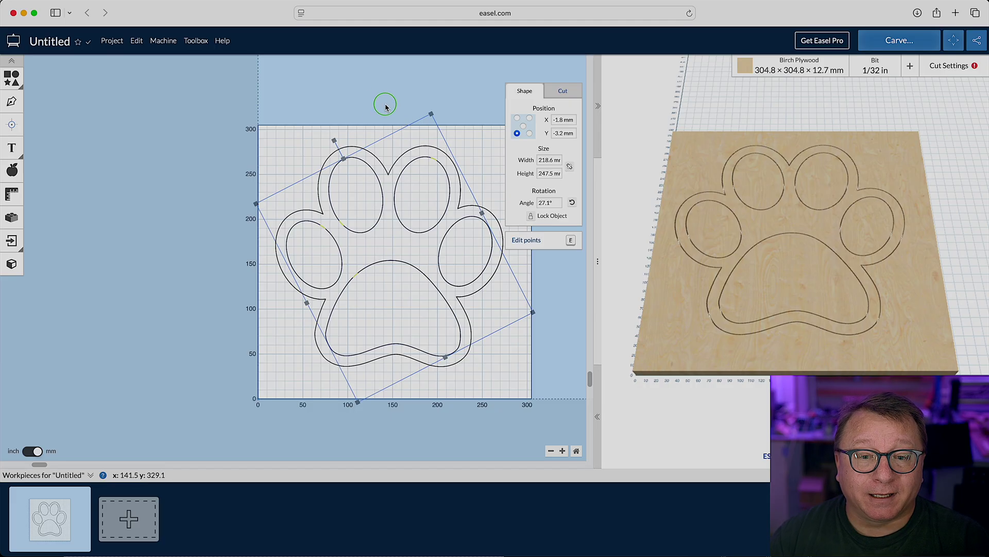
drag(386, 106, 305, 93)
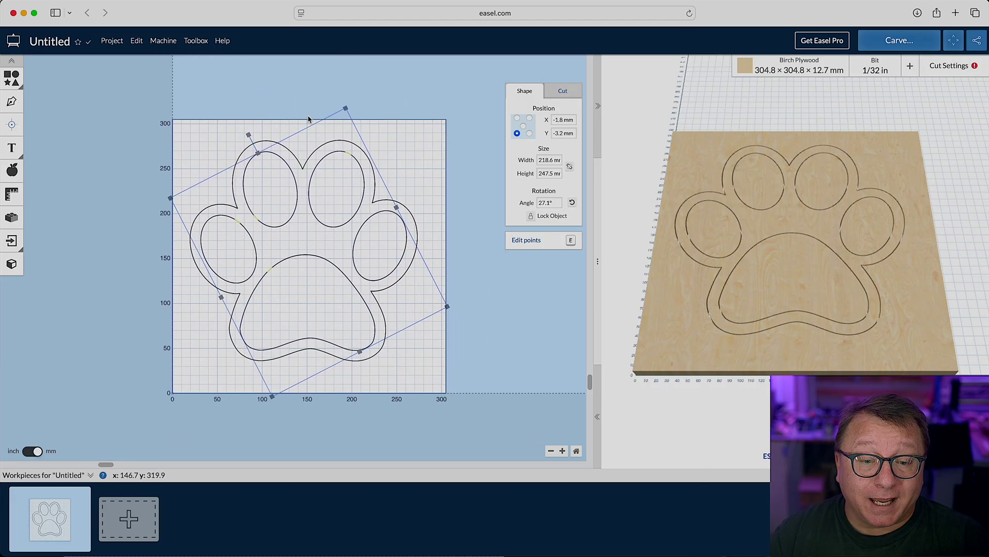
scroll(330, 238, down, 1)
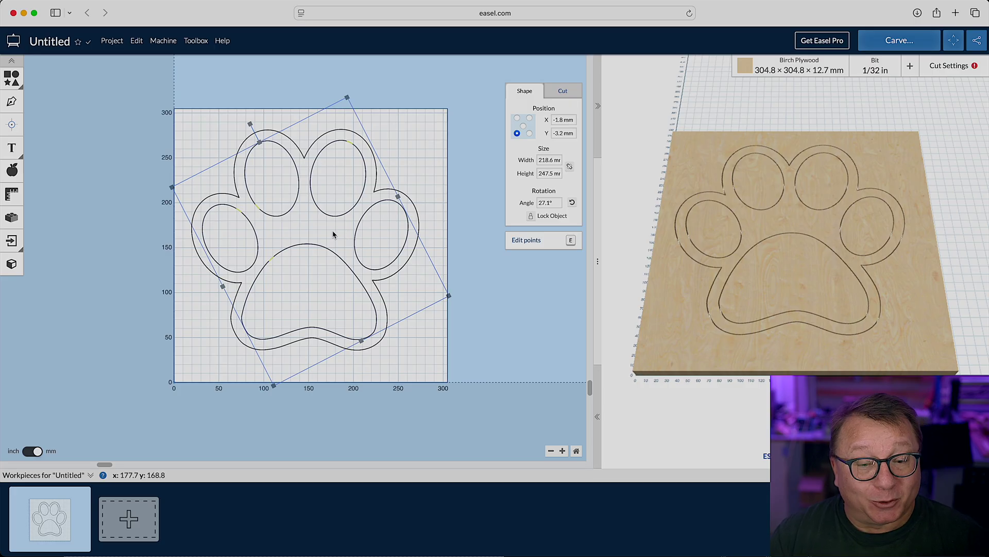
- Zoom in until the paw and its offset ring fill the 304.8 × 304.8 mm plywood view
ctrl+scroll(318, 232, up, 2)
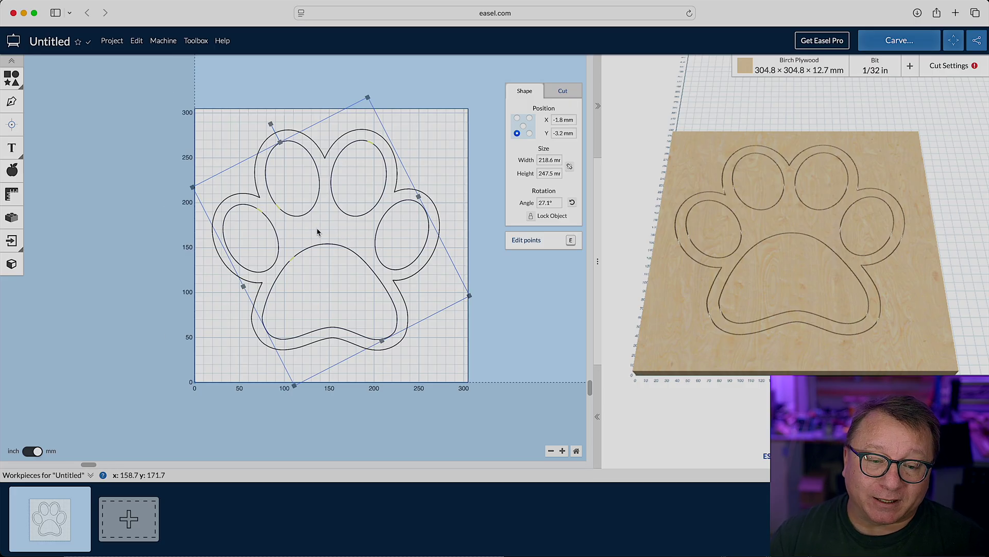
ctrl+scroll(318, 230, up, 2)
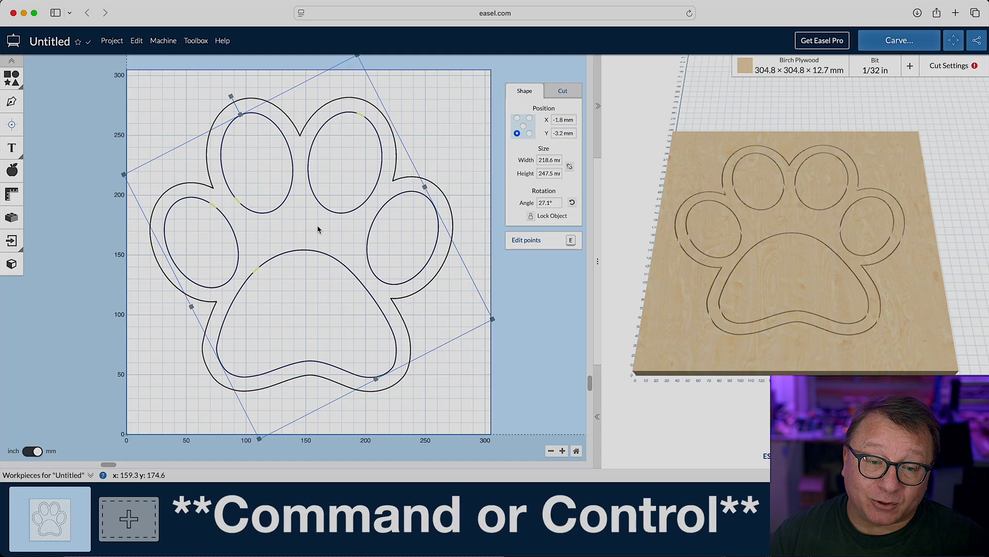
ctrl+scroll(319, 231, down, 2)
ctrl+scroll(319, 231, up, 1)
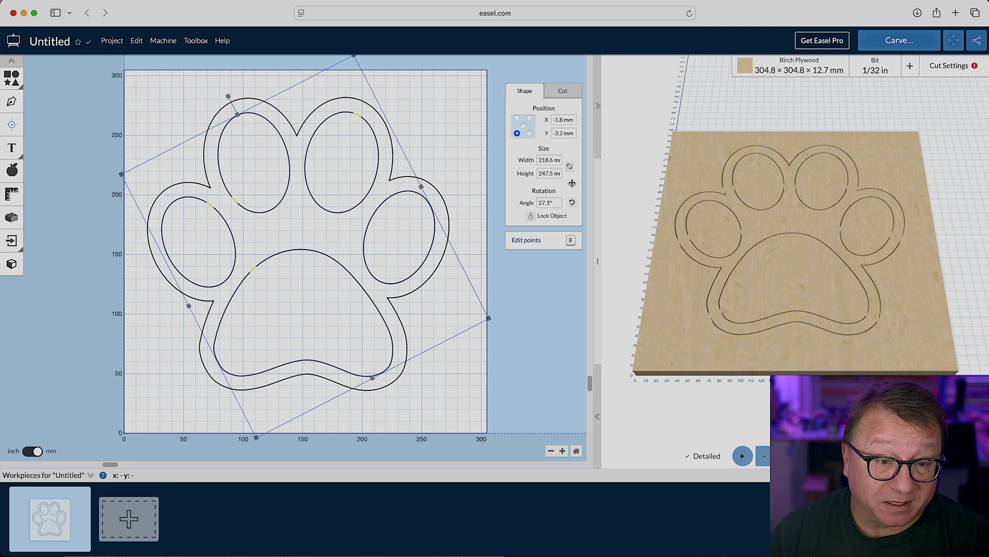
click(116, 42)
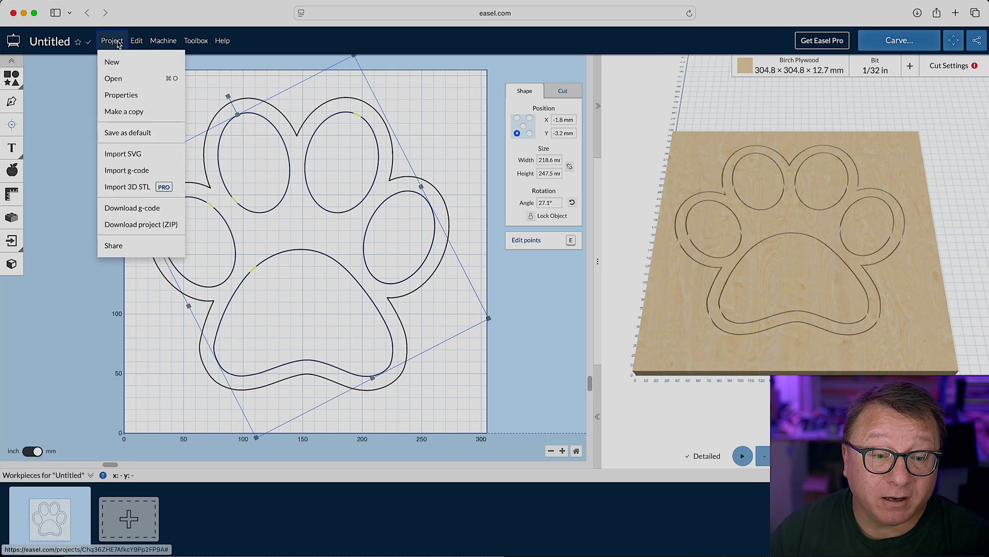
- Choose Download g-code to save the carving file for the 218.6 × 247.5 mm paw design
click(164, 213)
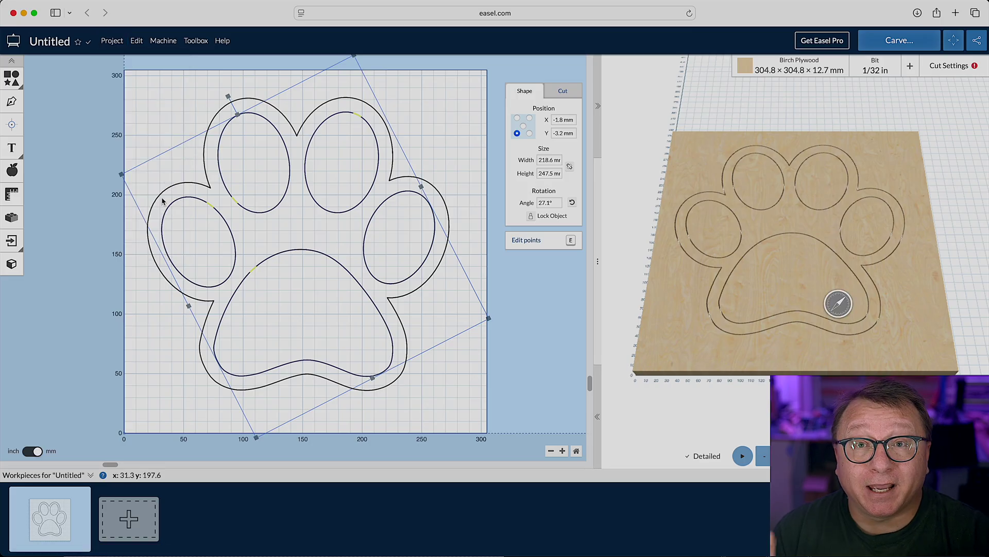